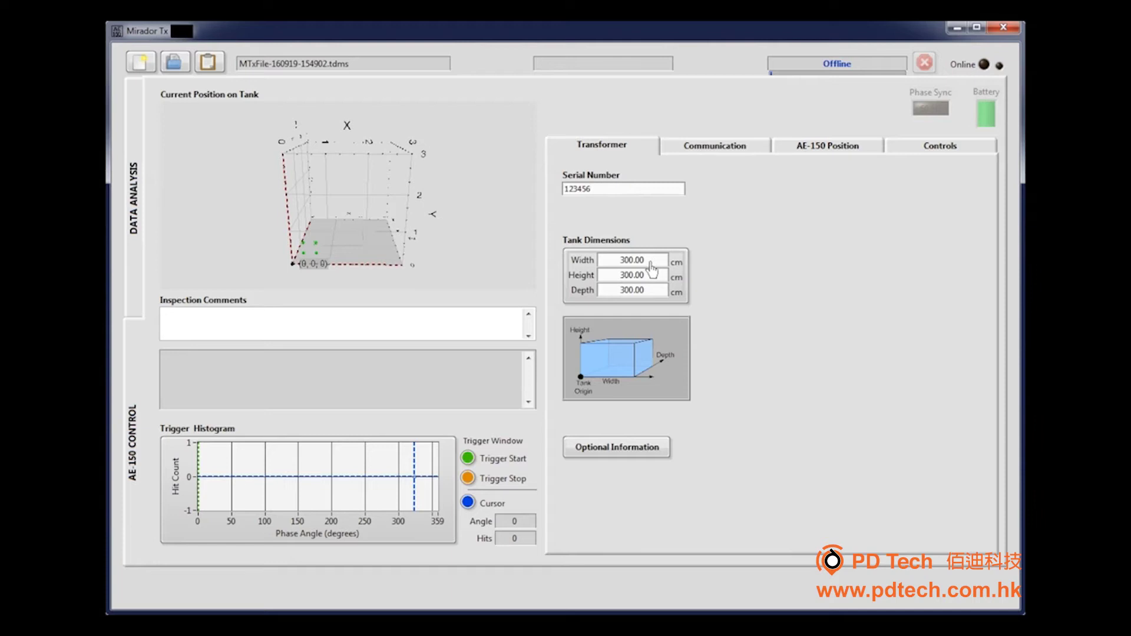
Set the tank dimensions to 100 cm width, 100 cm height and 100 cm depth
text(100100100)
click(505, 266)
mouse_move(362, 235)
mouse_down()
mouse_move(379, 212)
mouse_move(358, 218)
mouse_up()
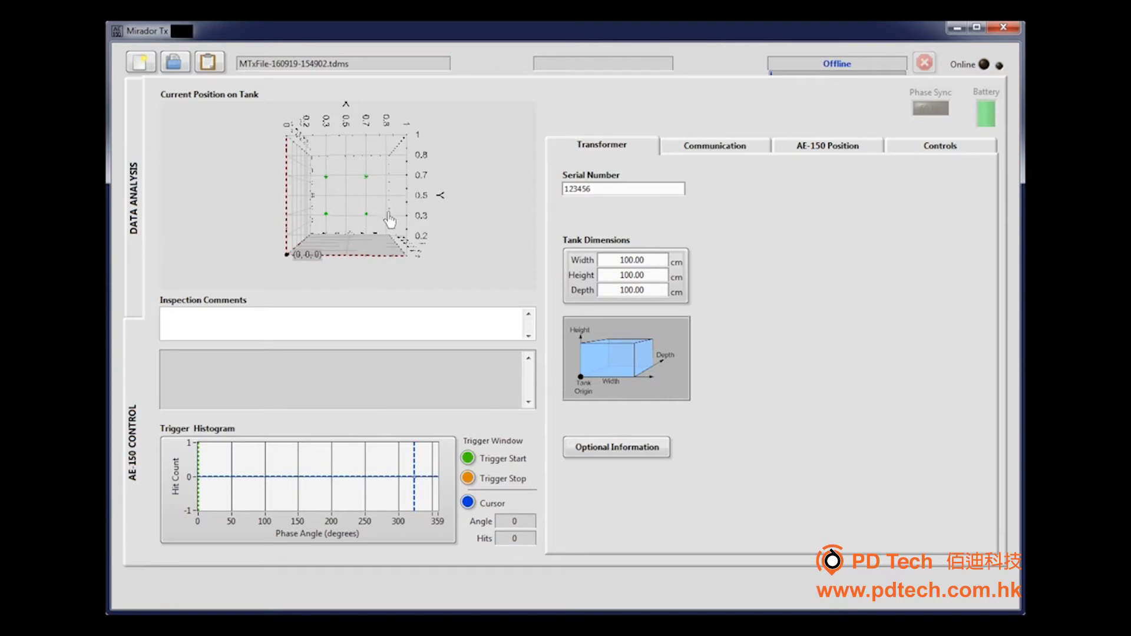
Connect to the AE-150 by auto-detection, using Wireless communication mode and port COM11
click(755, 153)
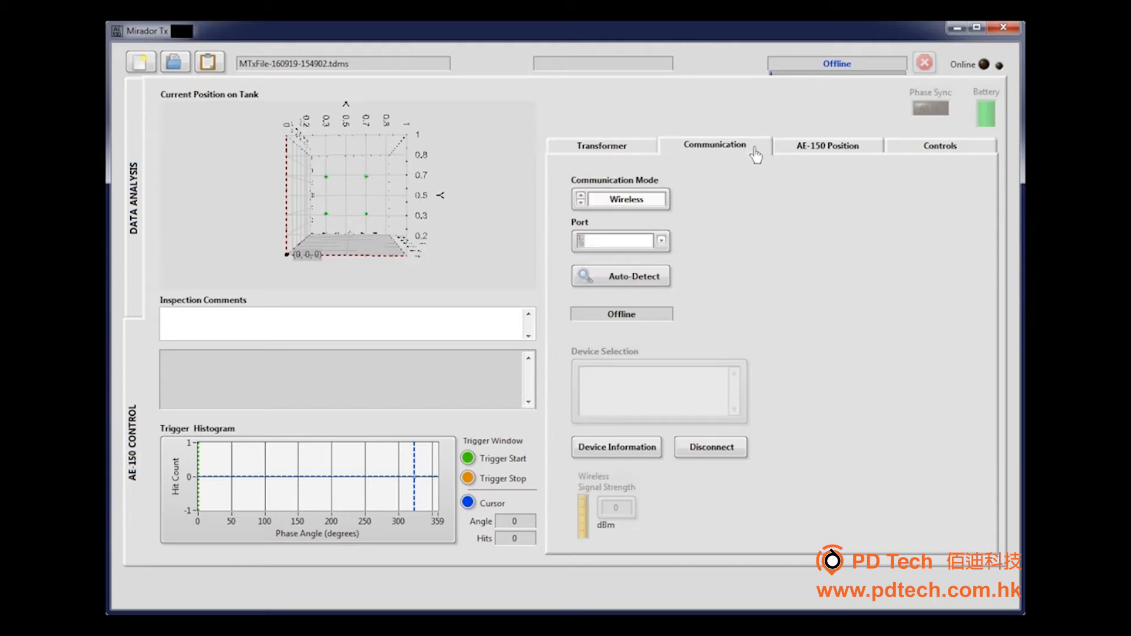
click(655, 200)
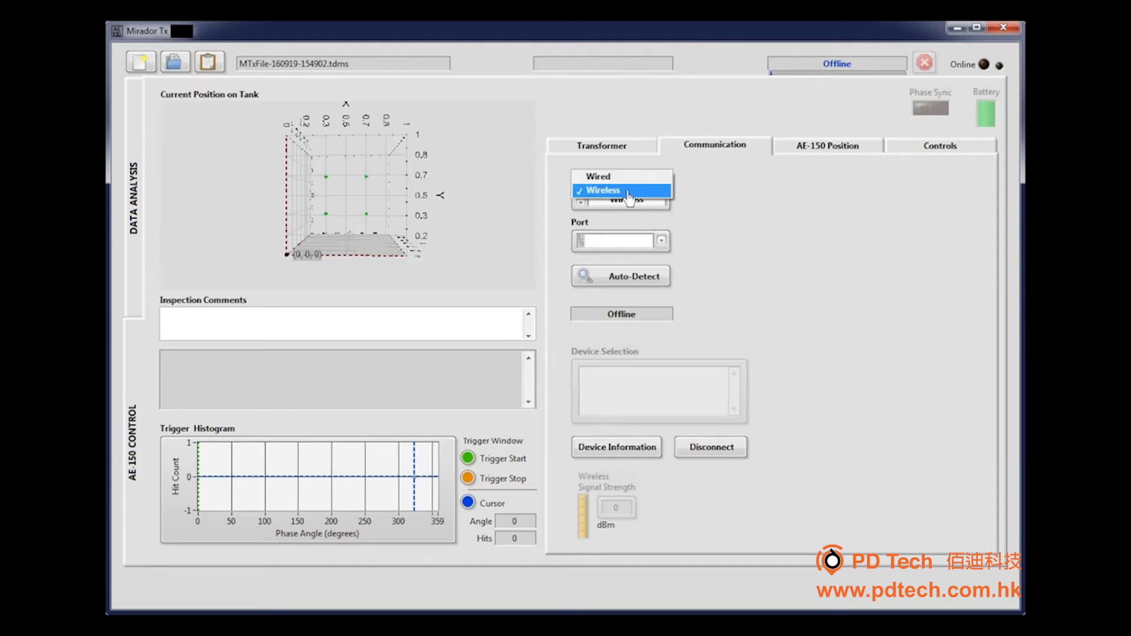
click(629, 190)
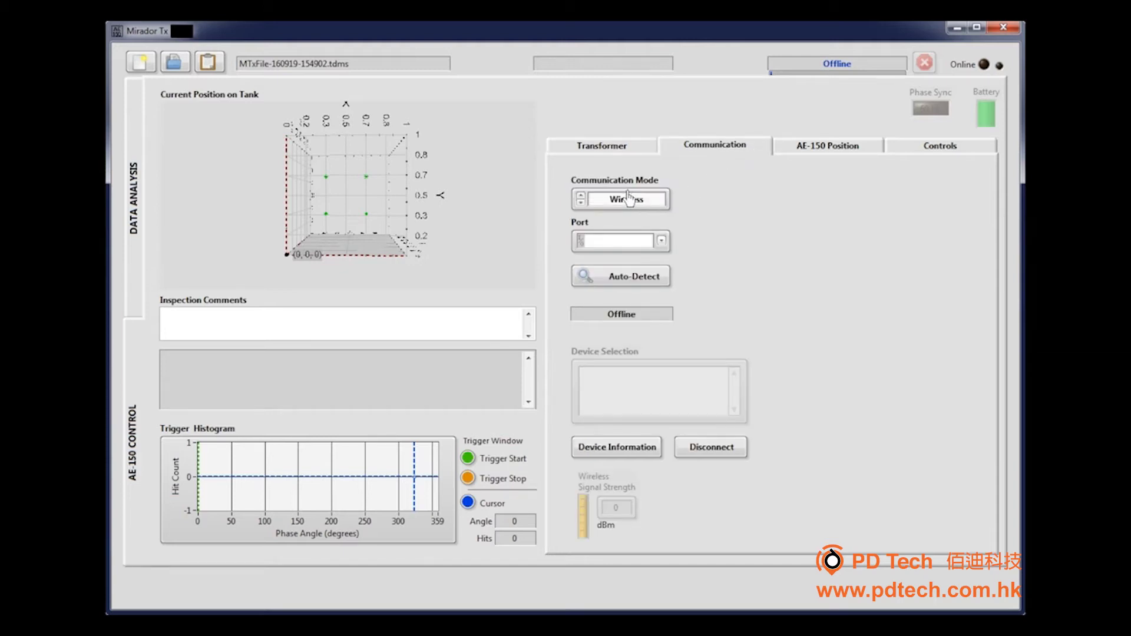
click(662, 241)
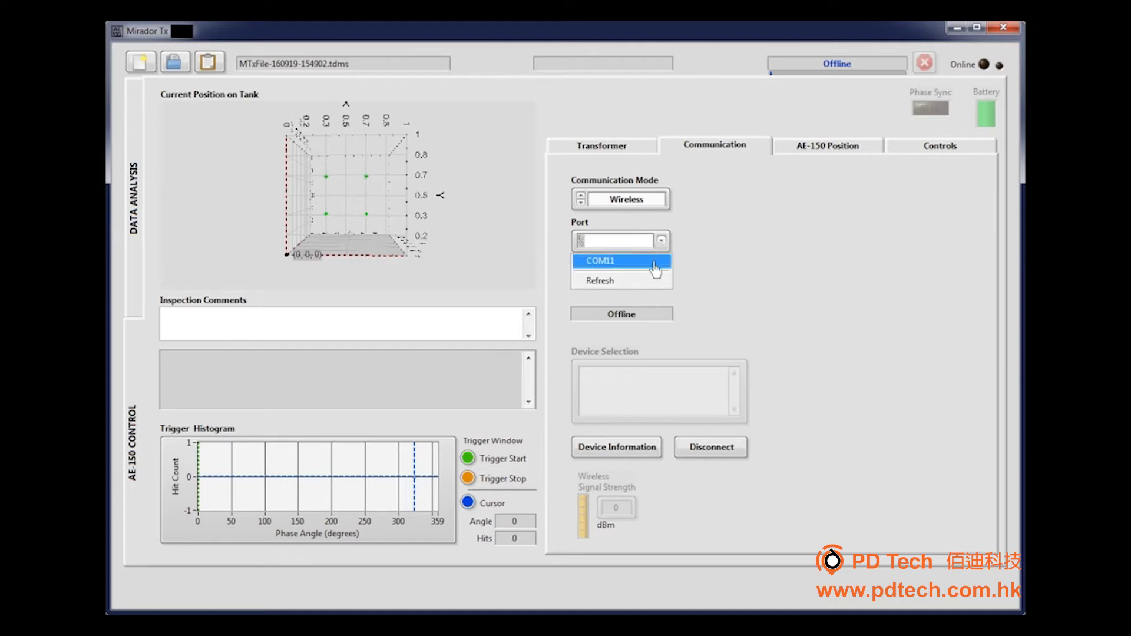
click(655, 268)
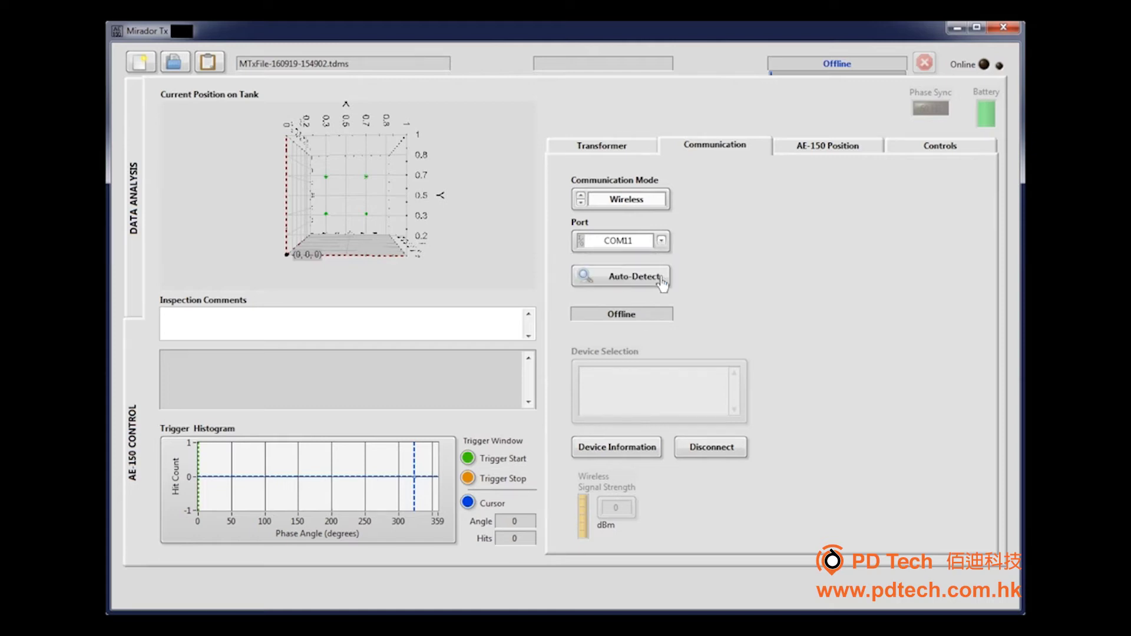
click(664, 284)
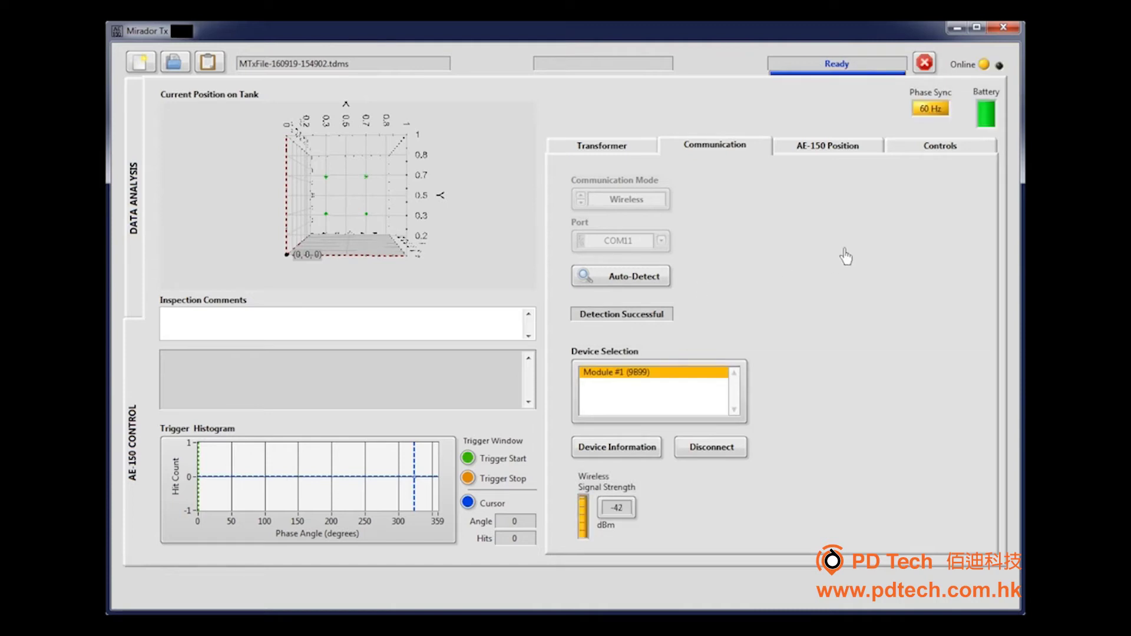
Set the AE-150 position relative to the tank origin to X 75, Y 48 and Z 0 cm
click(863, 149)
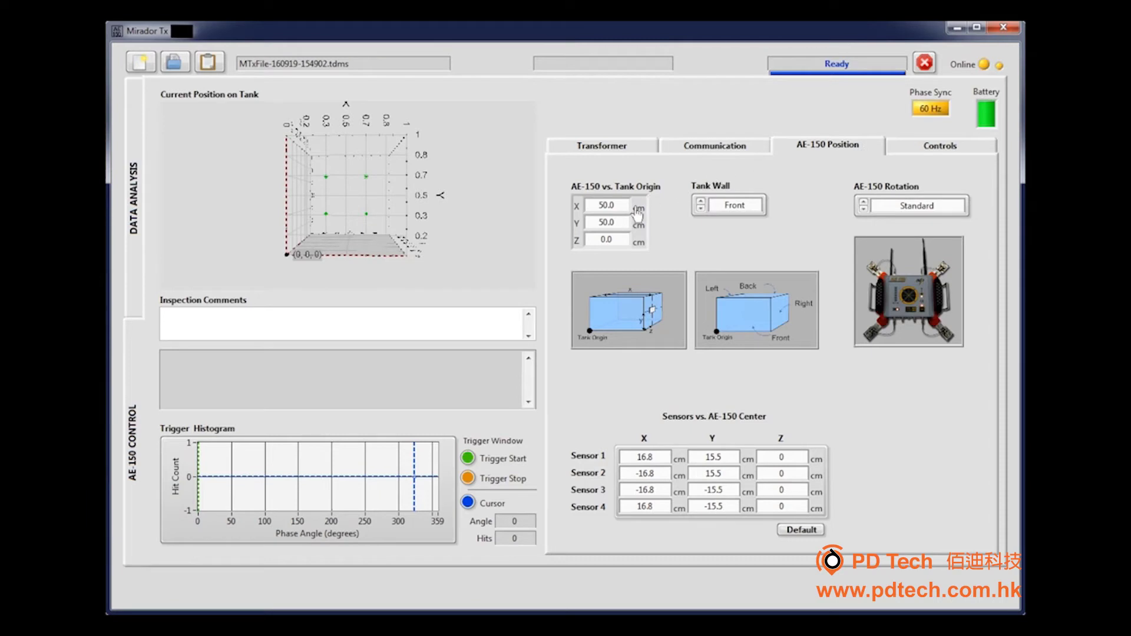
double_click(596, 205)
text(75)
double_click(602, 227)
text(48)
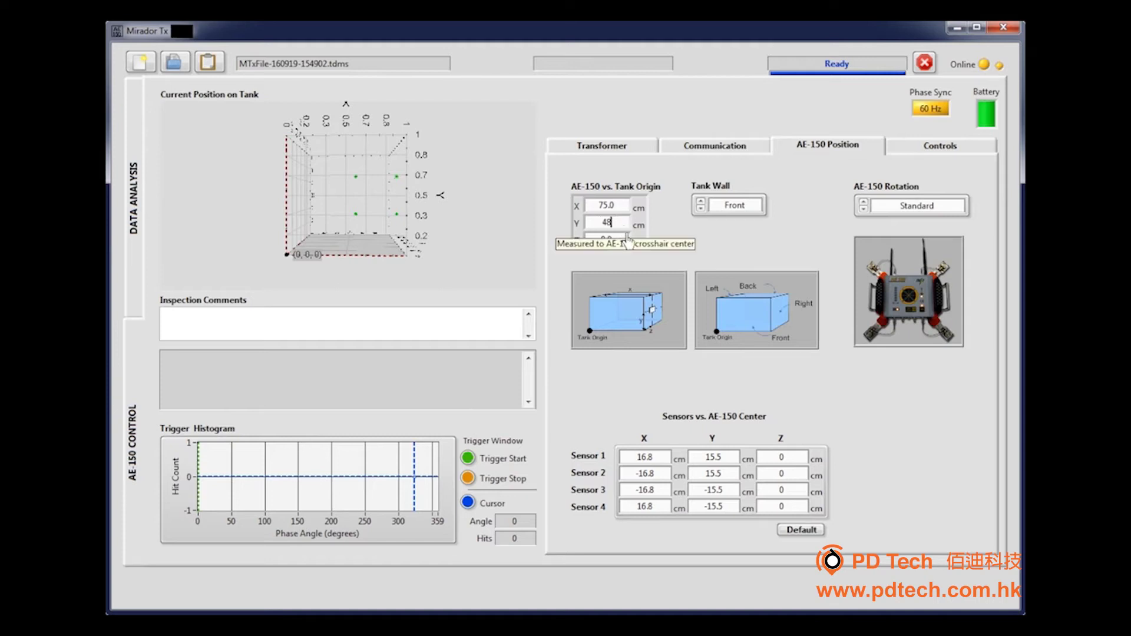
key(Return)
double_click(589, 245)
text(0)
key(Return)
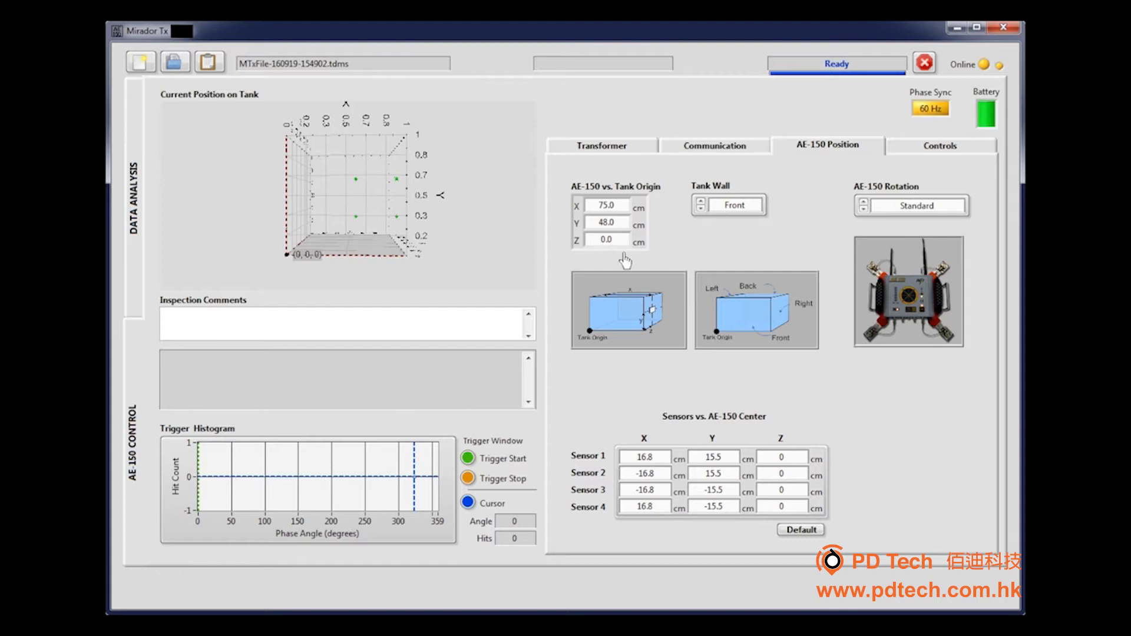
drag(373, 238, 375, 205)
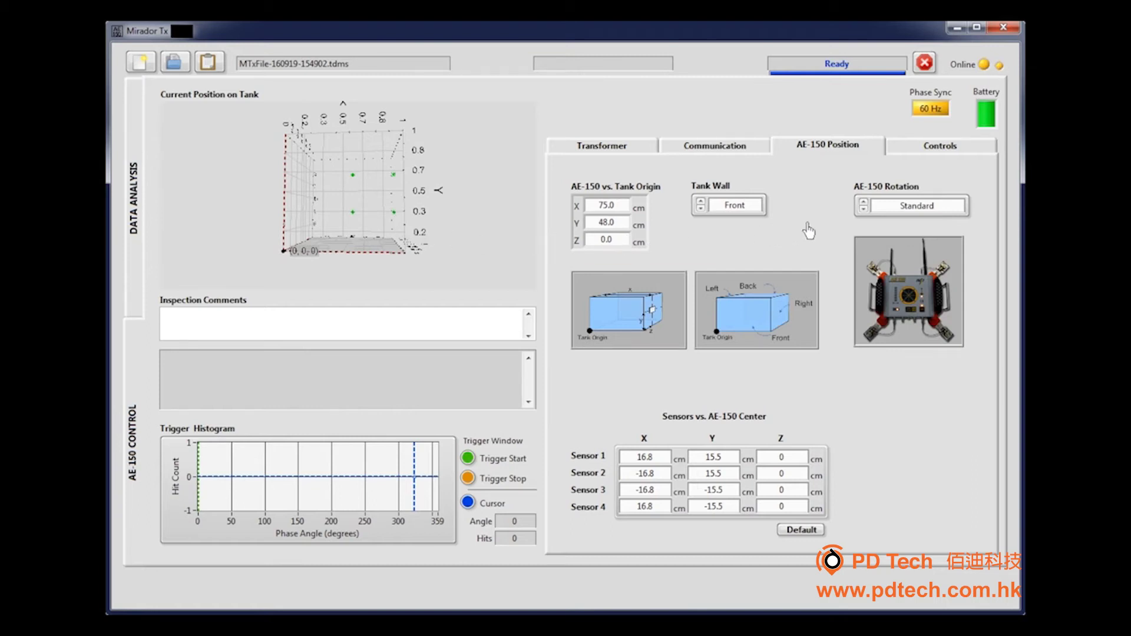
Auto-set the channel gains and thresholds, and start a measurement with the PrPd (High Resolution) pre-set
click(914, 154)
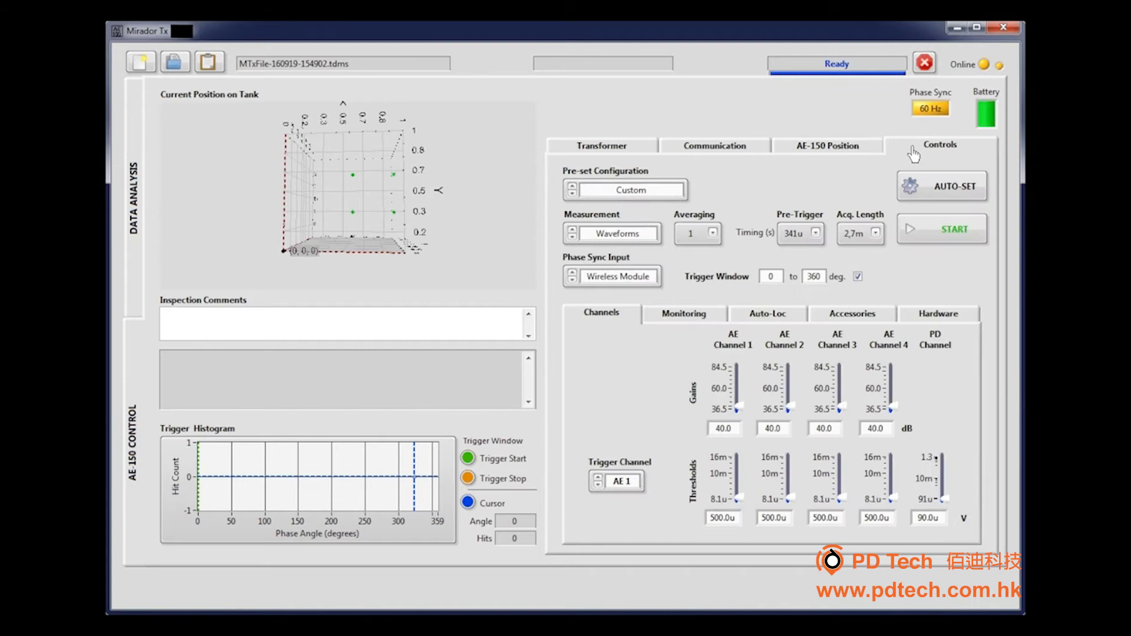
click(929, 192)
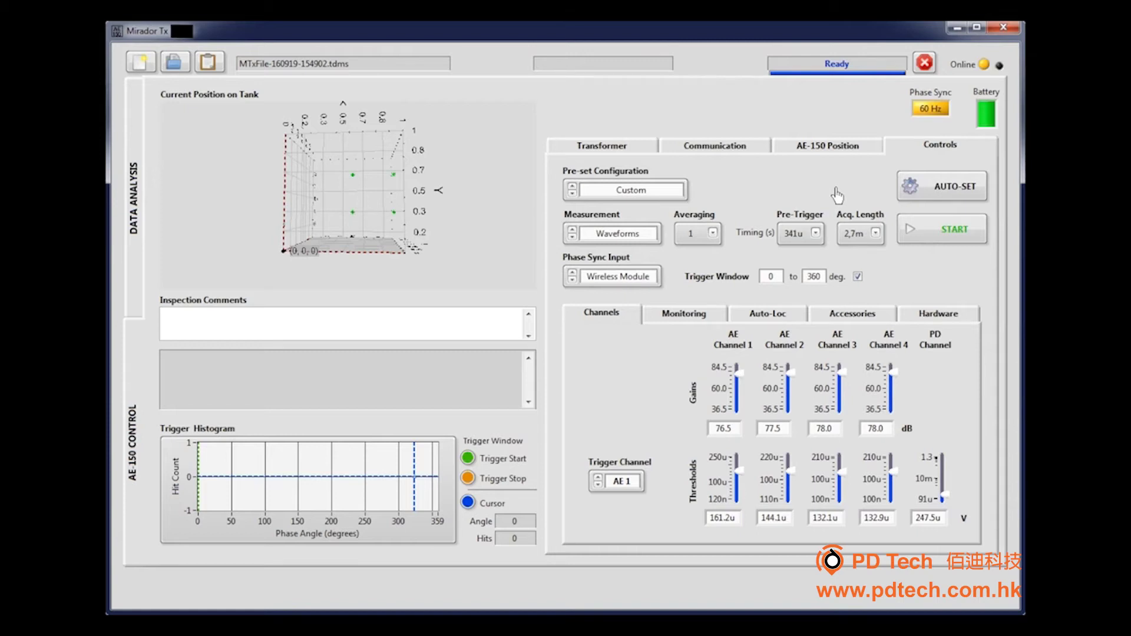
click(673, 194)
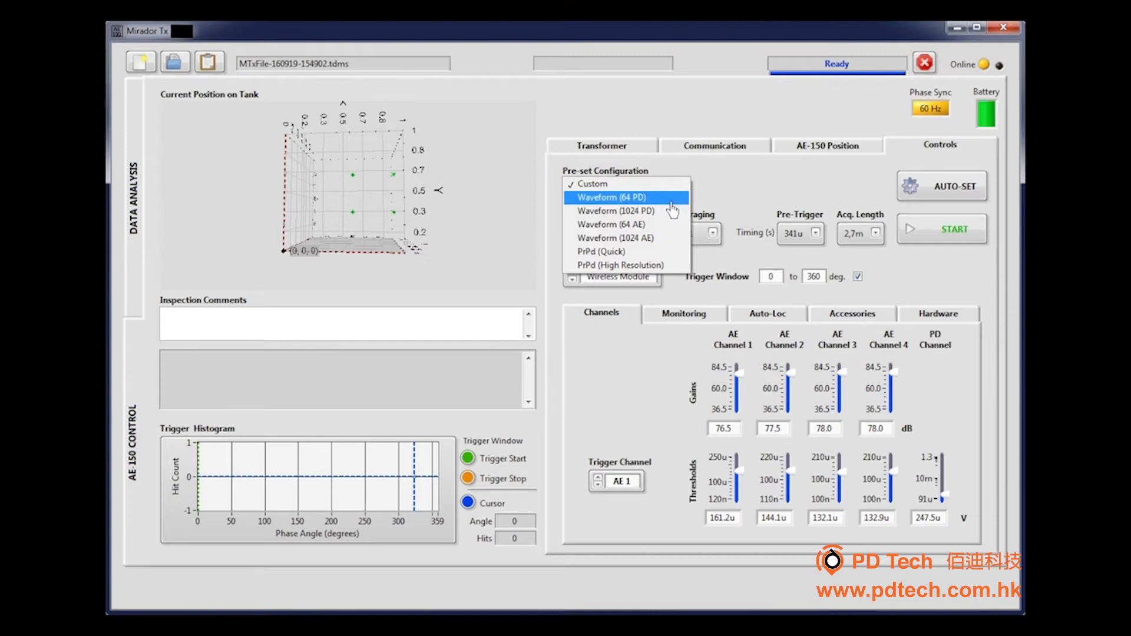
click(680, 265)
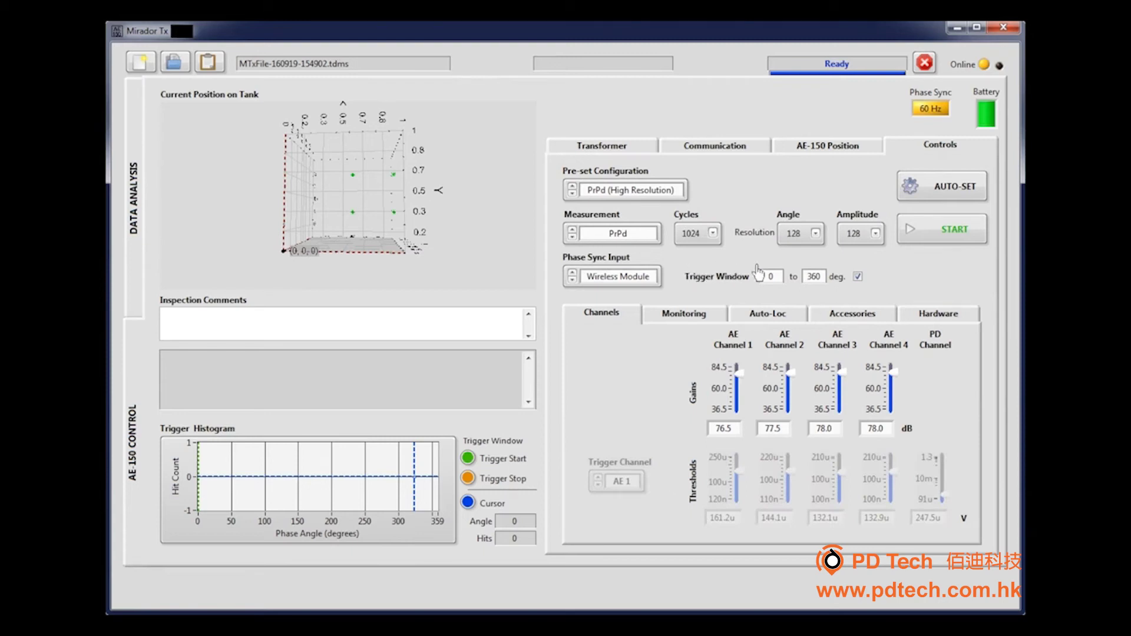
click(975, 237)
Examine the acquired PrPD patterns of channels AE 1 to AE 4 and PD
click(131, 244)
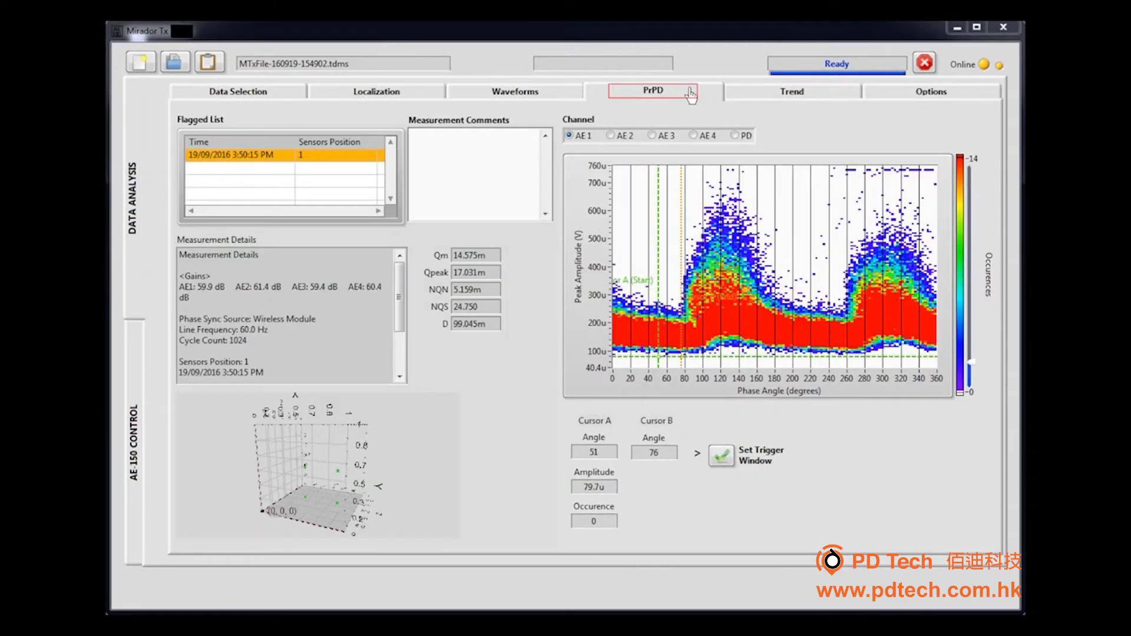
click(691, 93)
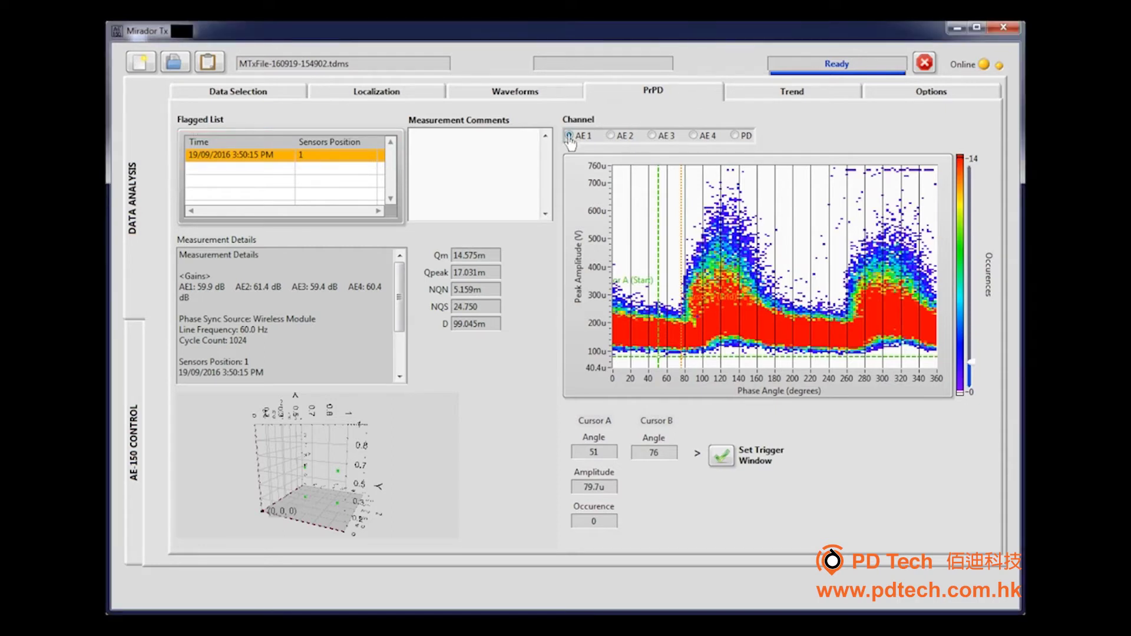
click(610, 137)
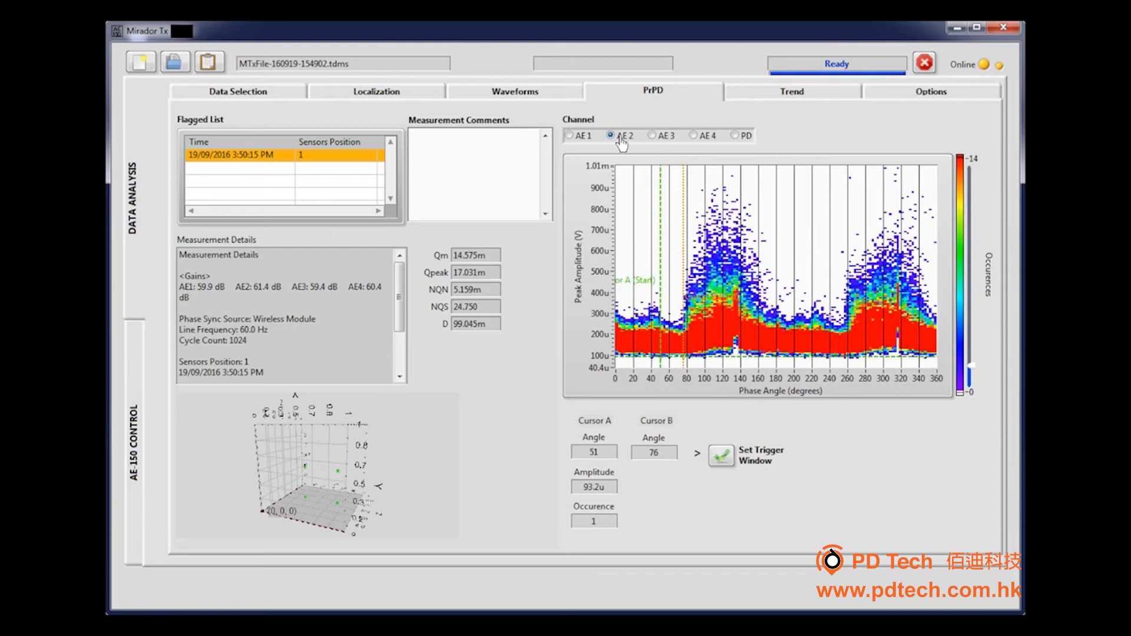
click(652, 136)
click(692, 136)
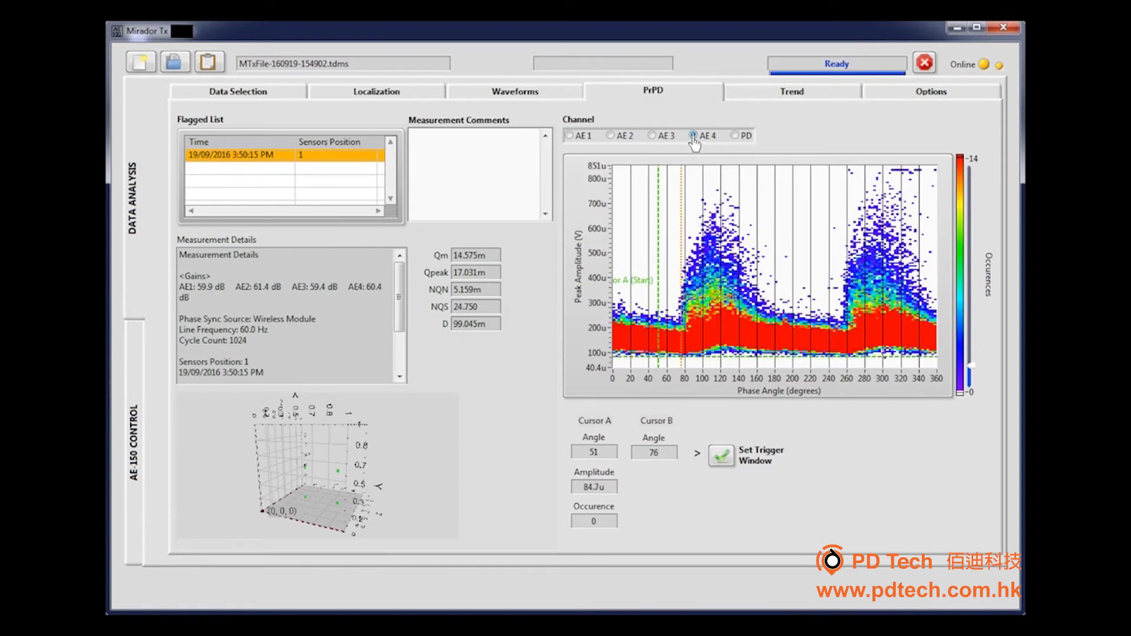
click(735, 137)
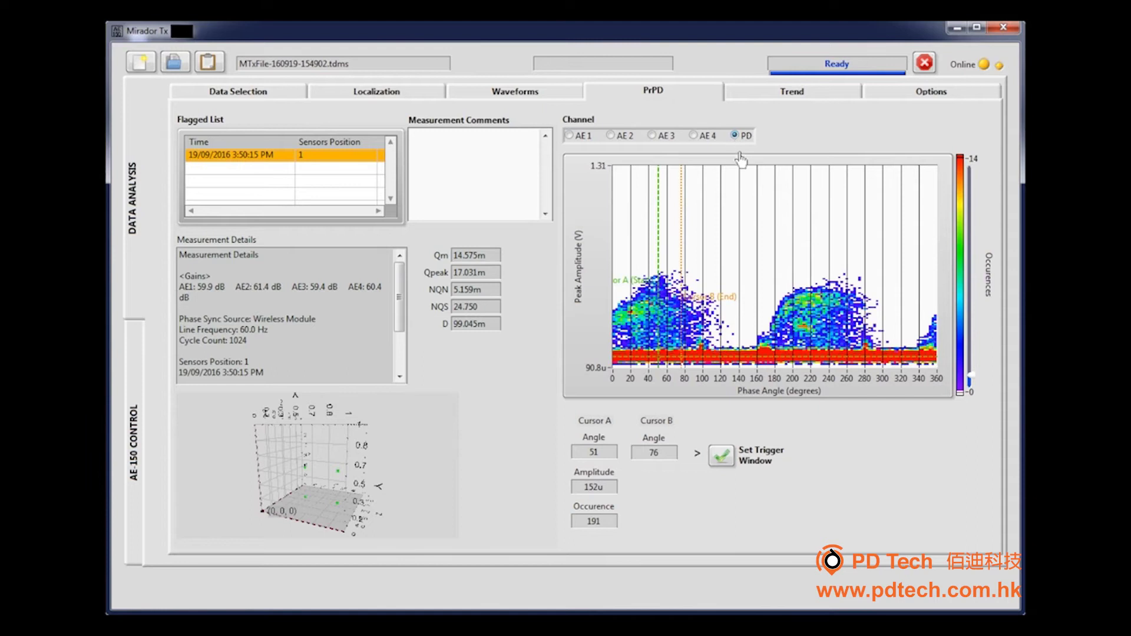
Mark the trigger window on the PD pattern with Cursor A at 180 degrees, Cursor B at 295 degrees and amplitude at about 1.2 mV
drag(973, 377, 974, 380)
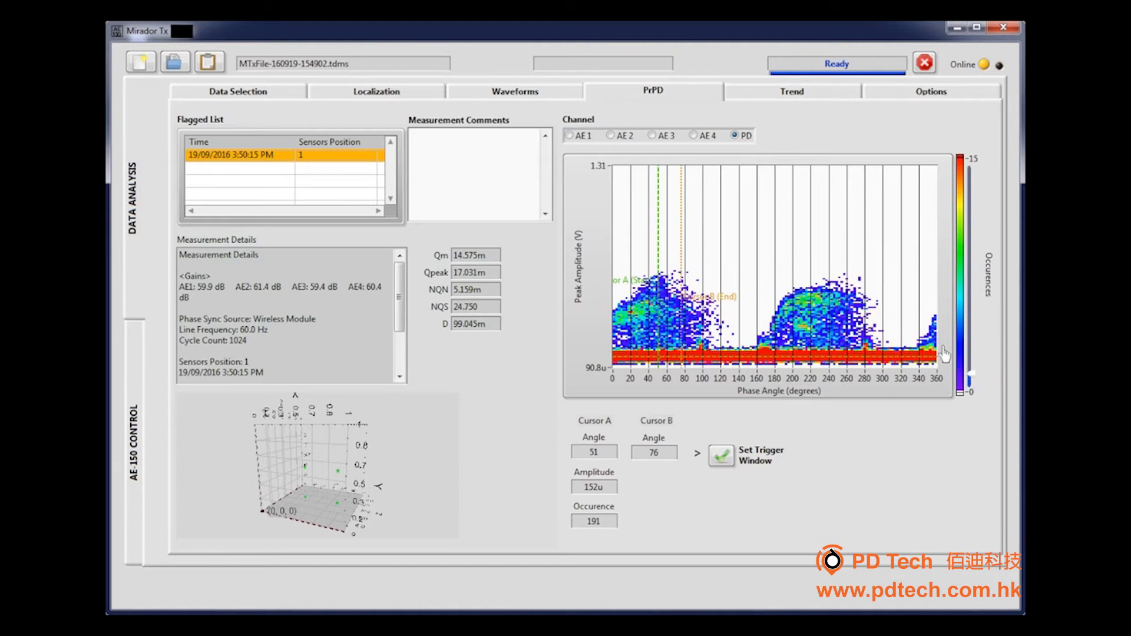
drag(659, 265, 775, 261)
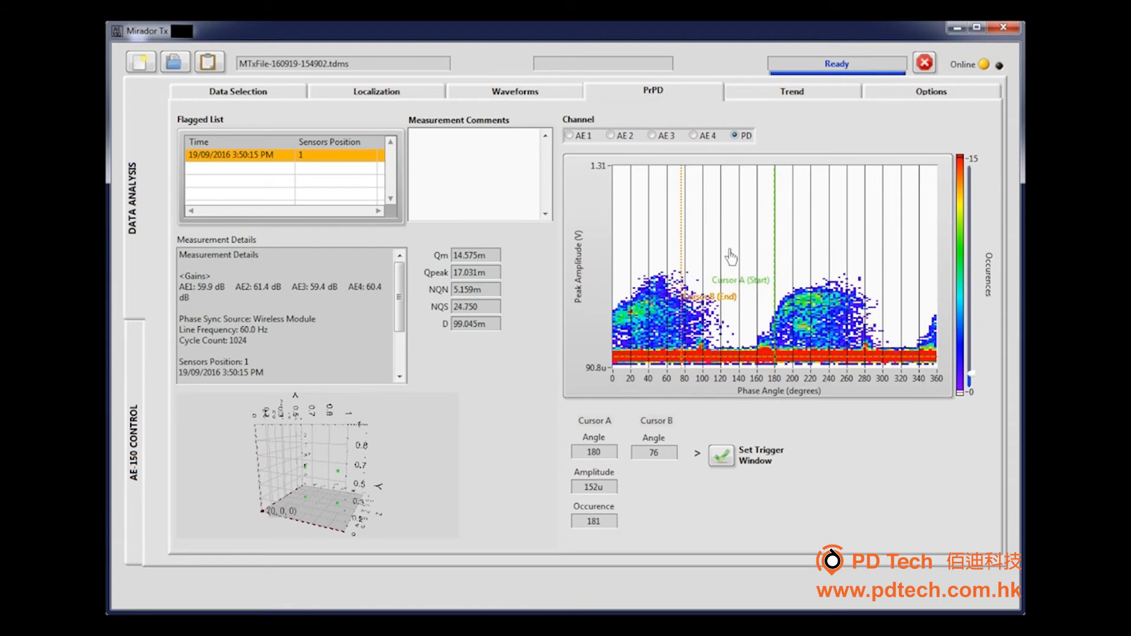
drag(684, 255, 879, 258)
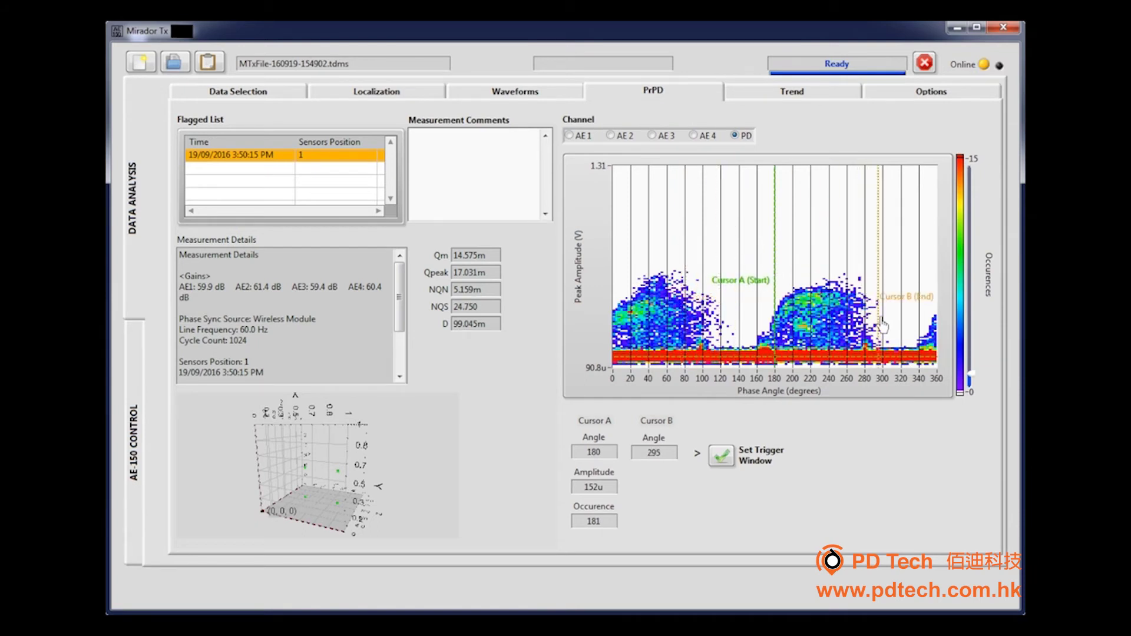
drag(872, 362, 875, 321)
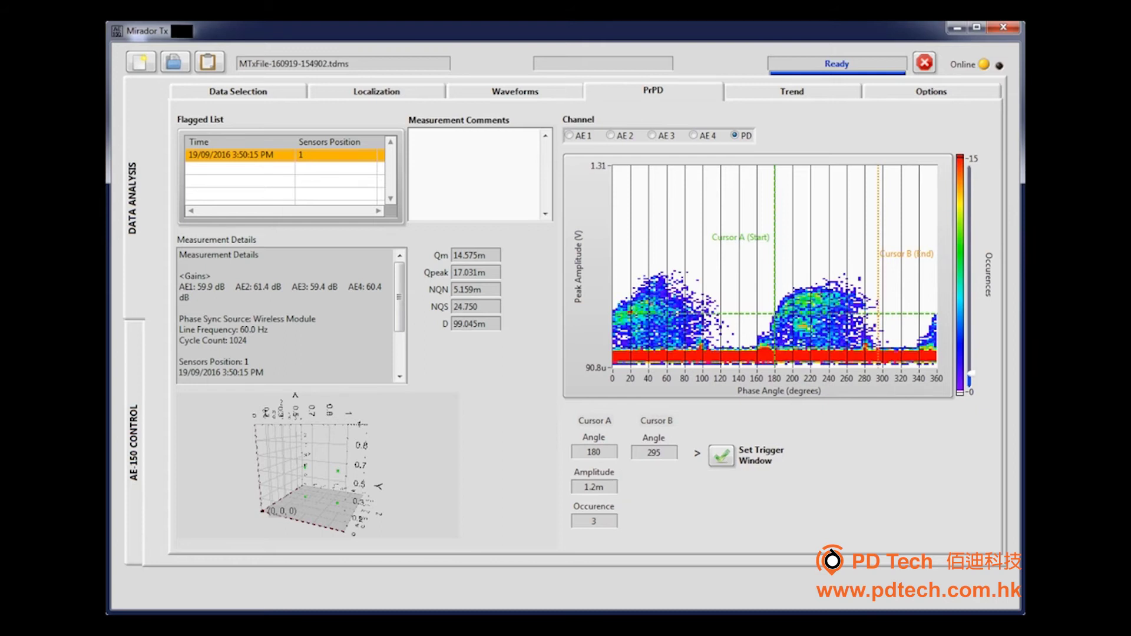
Start a waveform measurement in AE-150 Control with the Waveform (1024 PD) pre-set
click(135, 490)
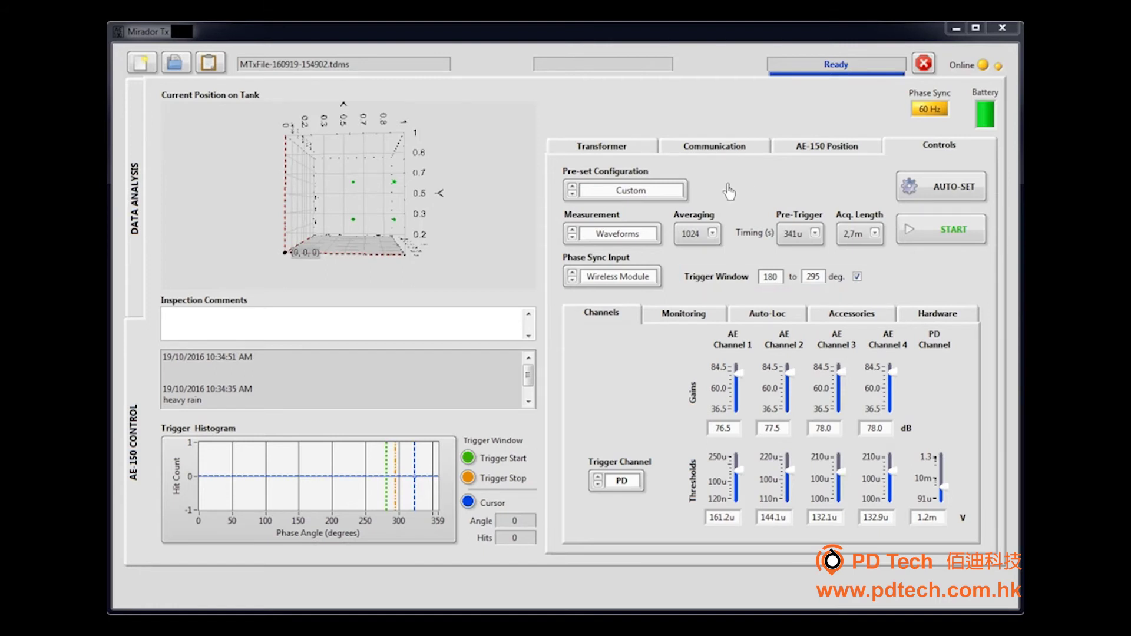
click(672, 190)
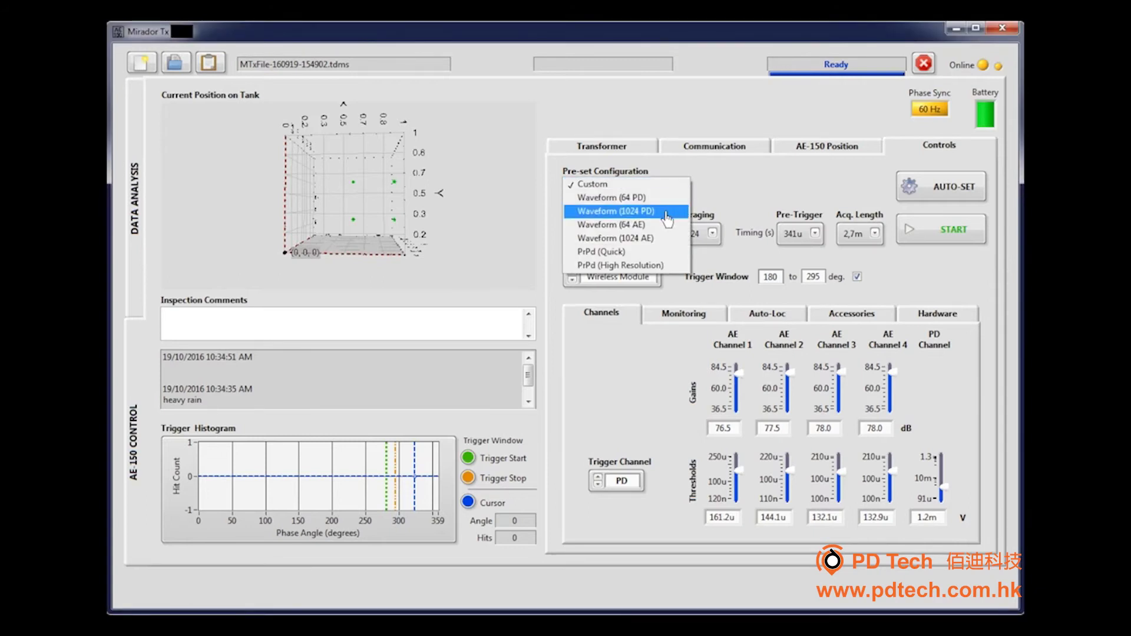
click(667, 217)
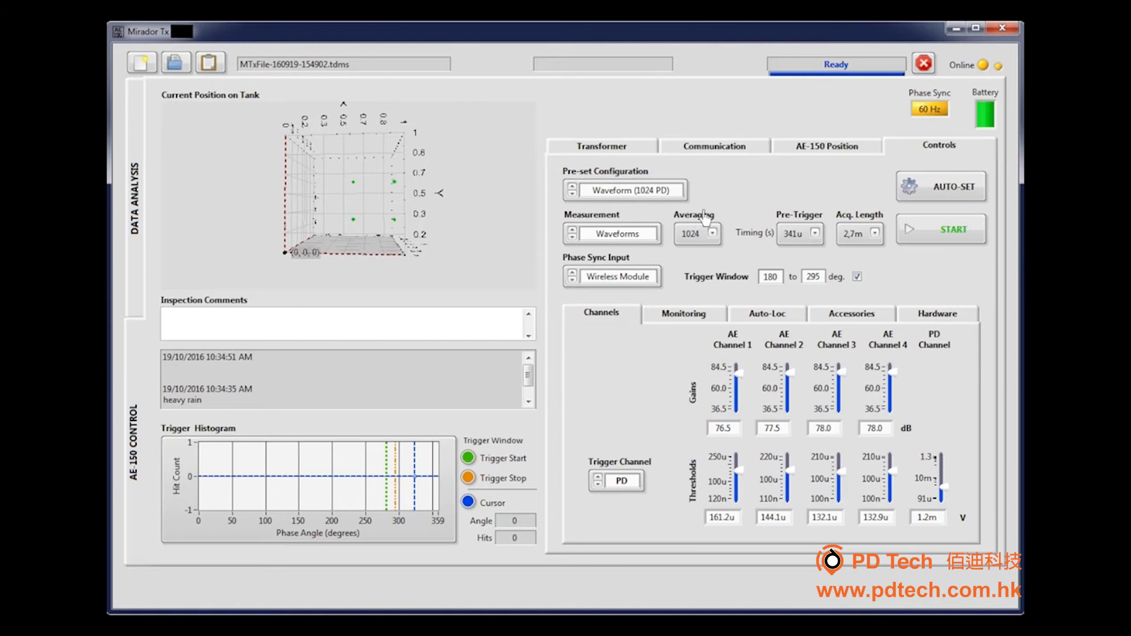
click(932, 232)
Run Auto-TOA on the position 1 waveforms and create pinpoints and vectors from the arrival times
click(133, 249)
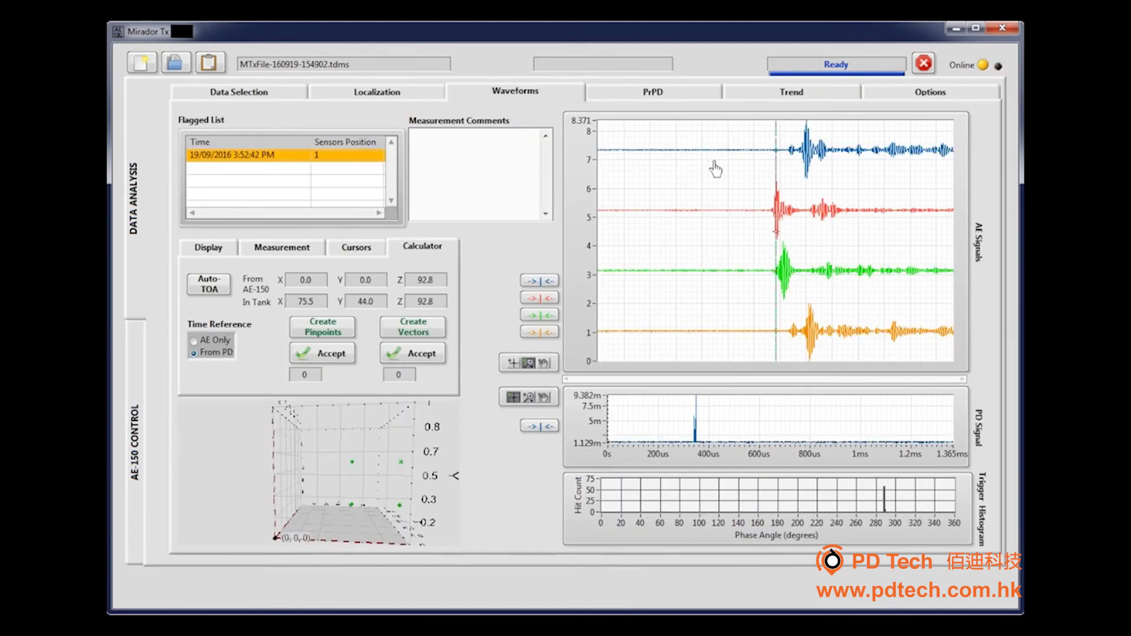
click(529, 365)
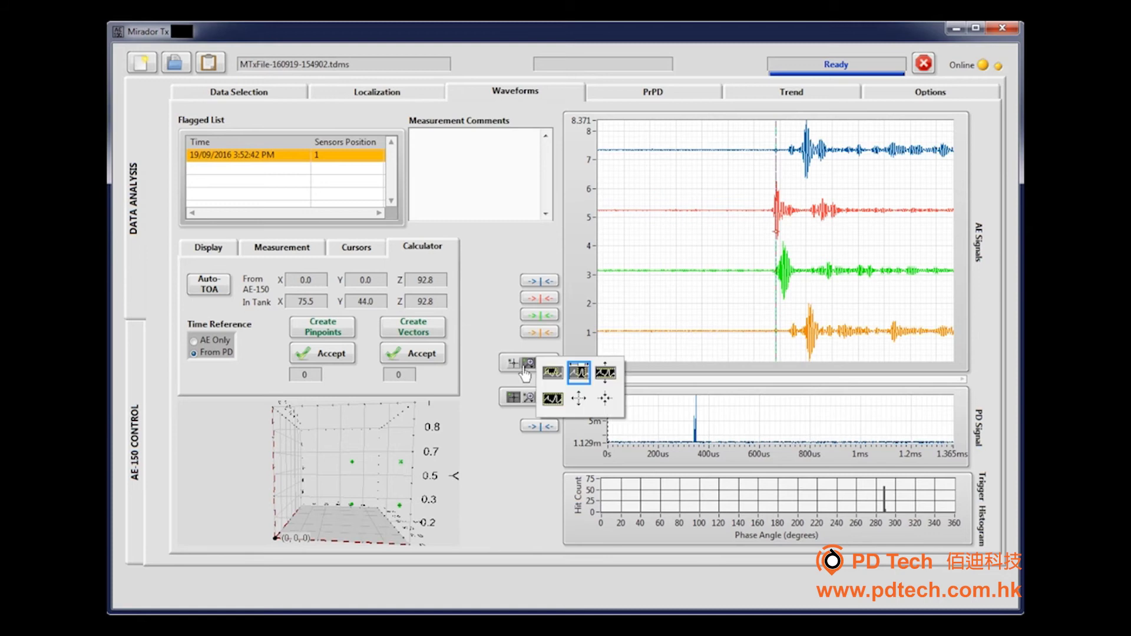
click(579, 374)
drag(732, 202, 874, 200)
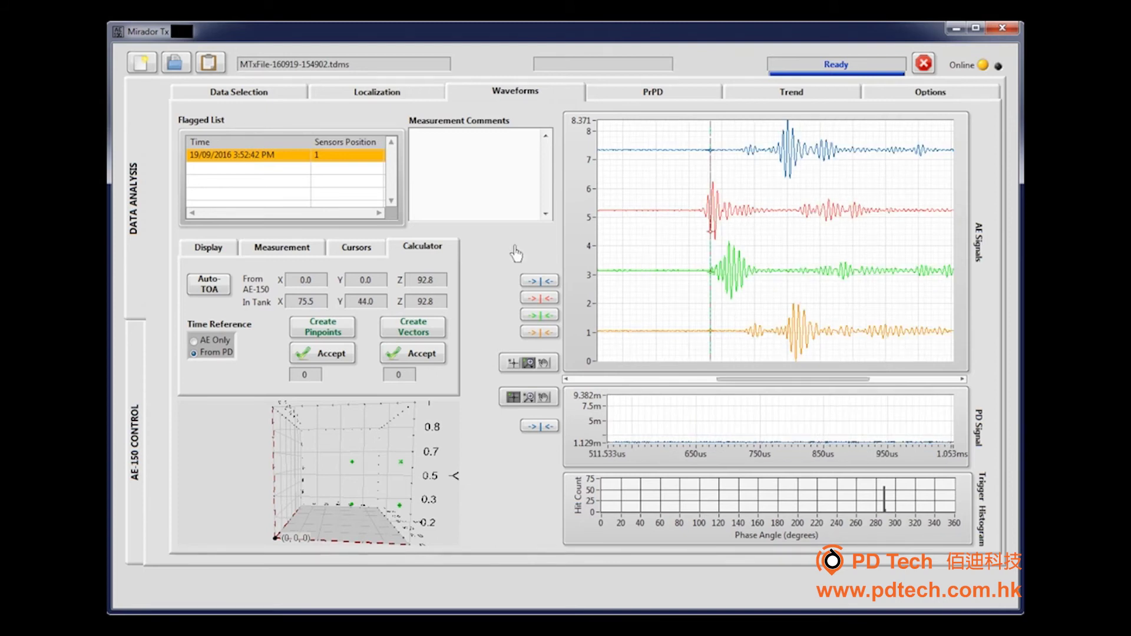
click(207, 292)
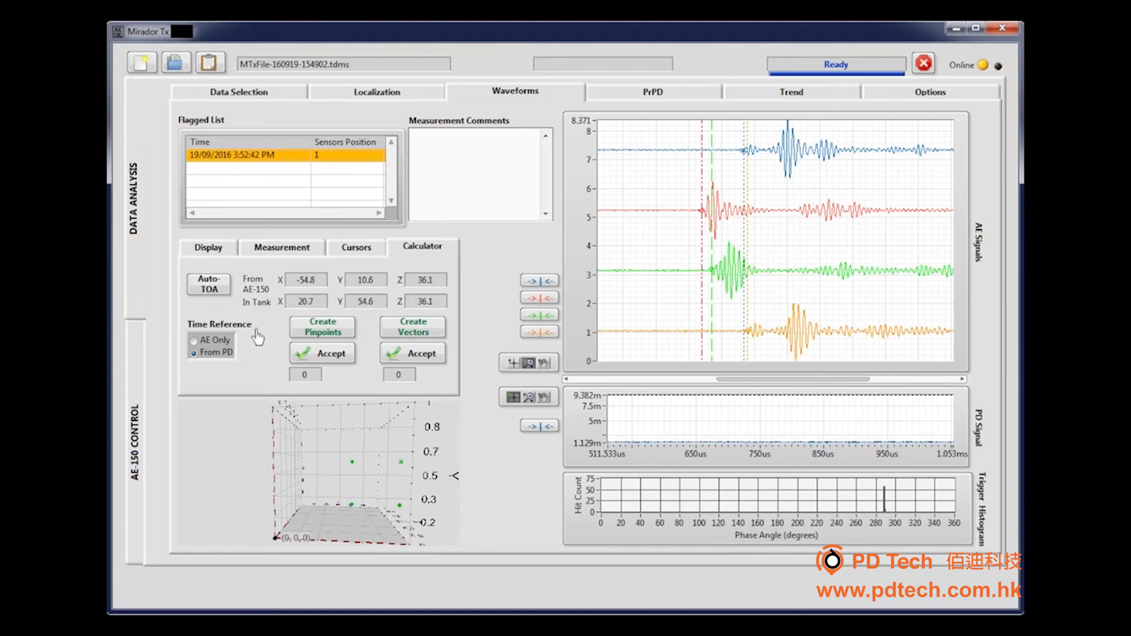
click(304, 327)
click(395, 333)
mouse_move(343, 479)
mouse_down()
mouse_move(370, 483)
mouse_move(331, 520)
mouse_move(322, 487)
mouse_move(348, 478)
mouse_up()
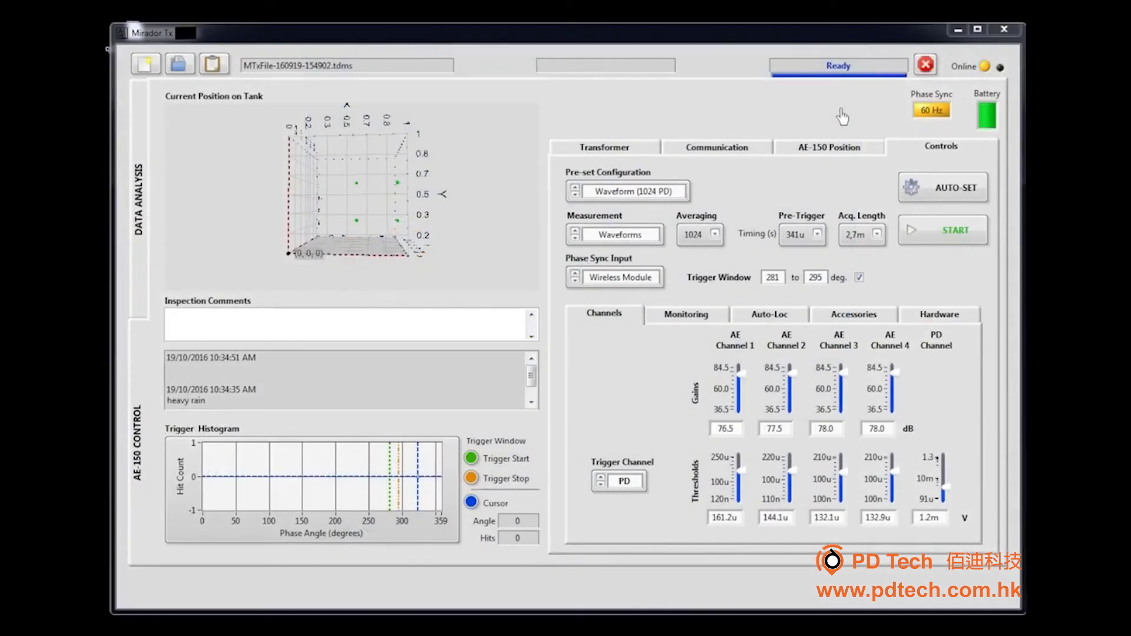
Move the AE-150 position relative to the tank origin to X 25 and Y 60 cm
click(858, 148)
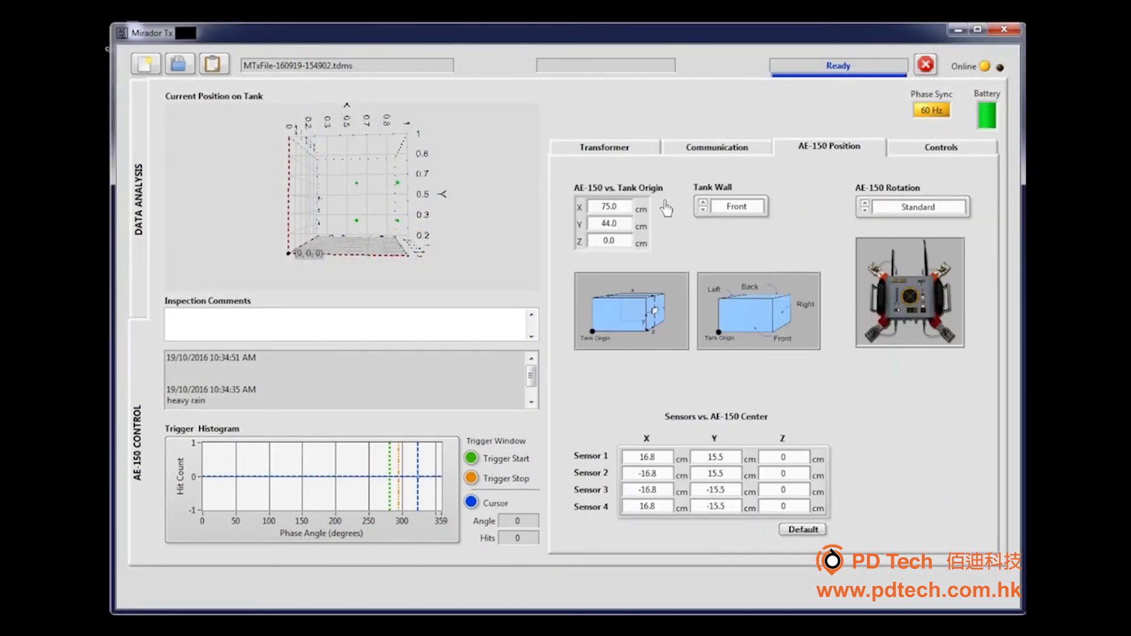
double_click(611, 208)
text(25)
double_click(607, 224)
text(60)
drag(322, 219, 326, 217)
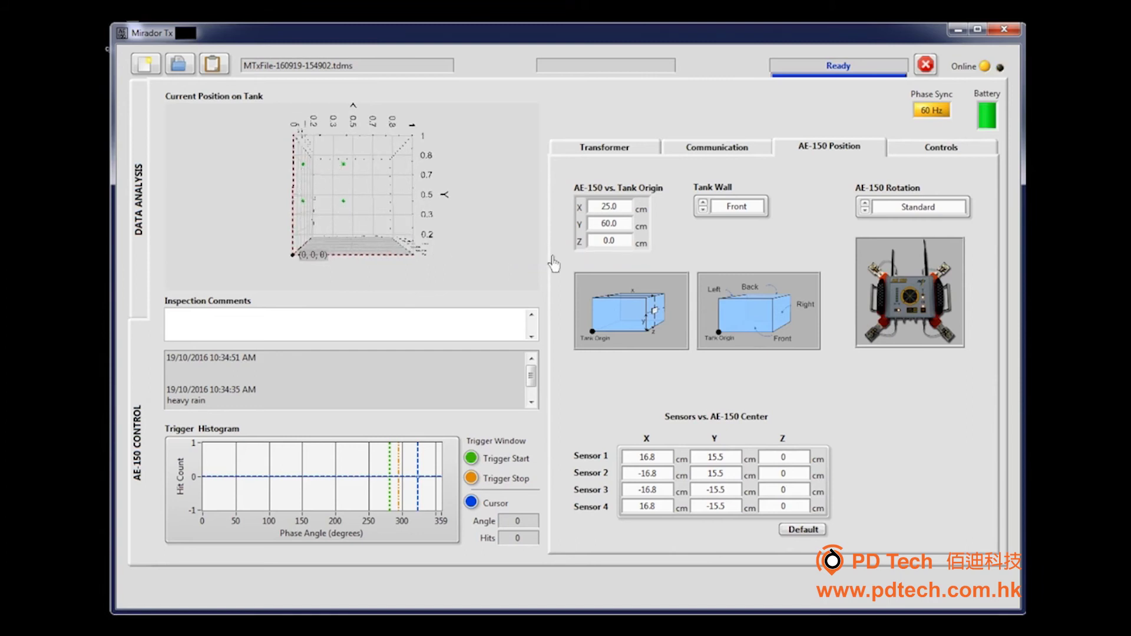
Set the trigger window start to 180 degrees and start a Waveform (1024 PD) measurement at the second position
click(928, 151)
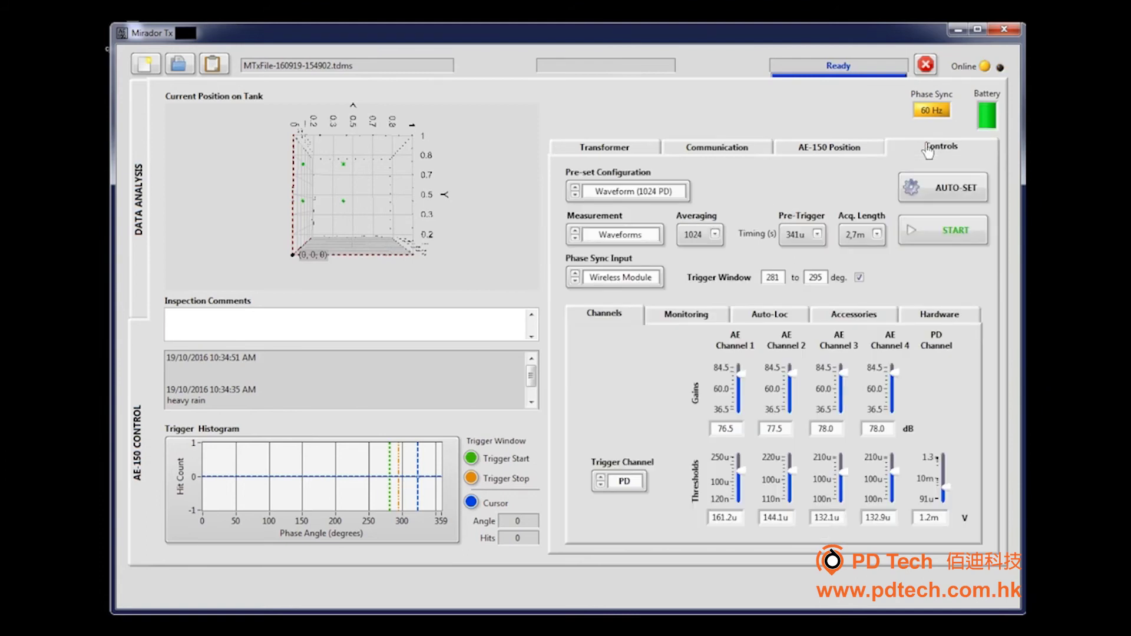
click(675, 194)
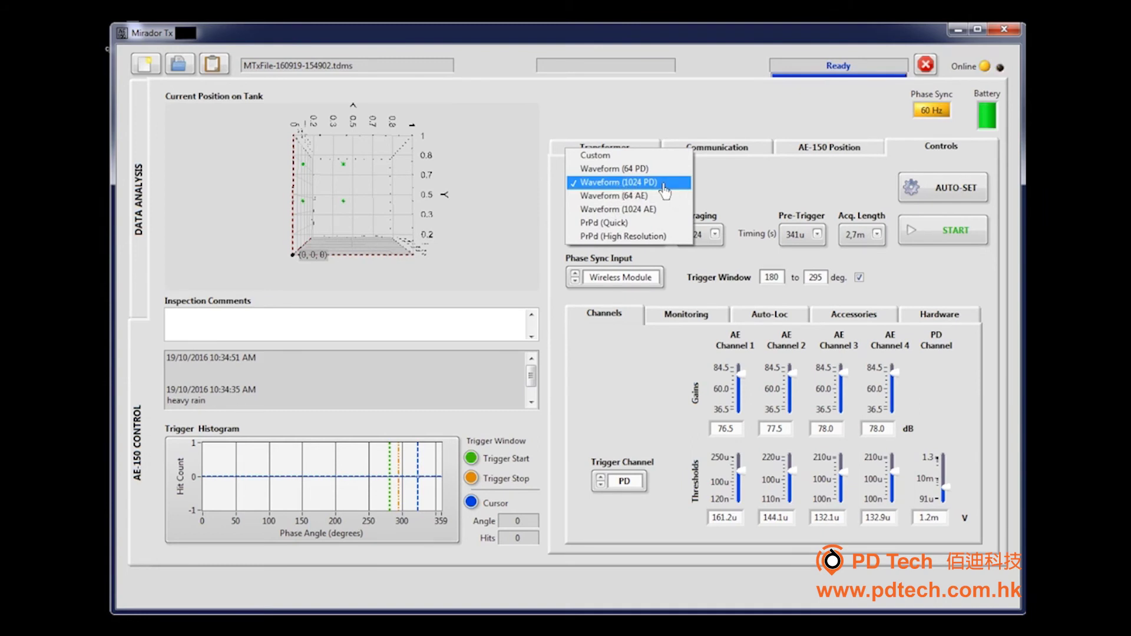
click(665, 187)
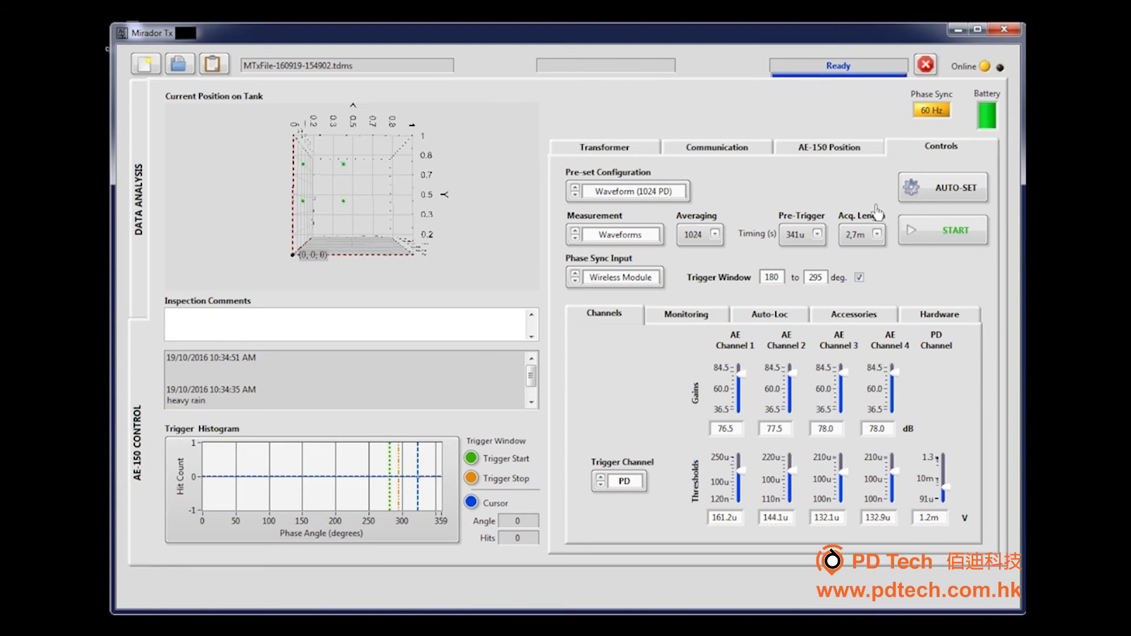
click(935, 238)
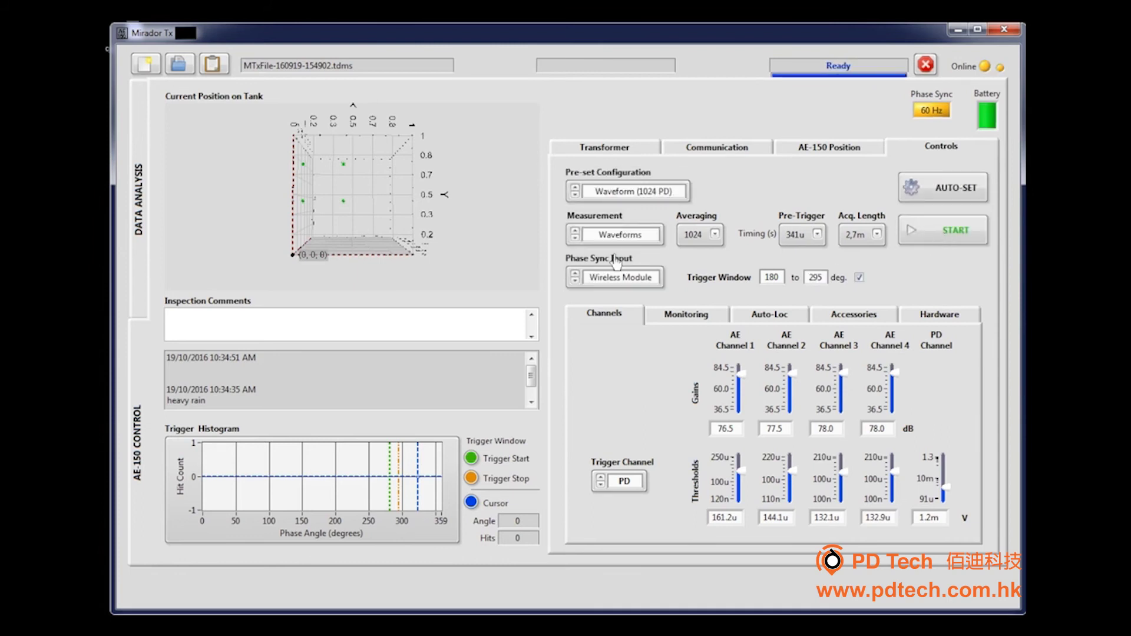
Select the sensors position 2 measurement in the flagged waveforms and bring up the zoom tools for the AE signals
click(141, 277)
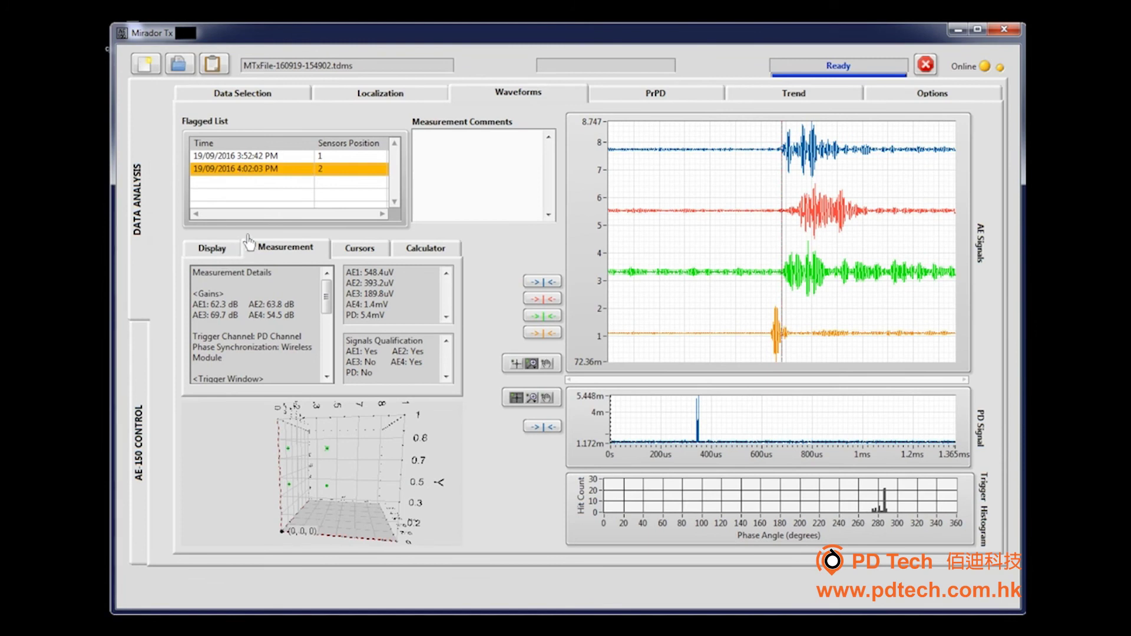
click(289, 171)
click(532, 366)
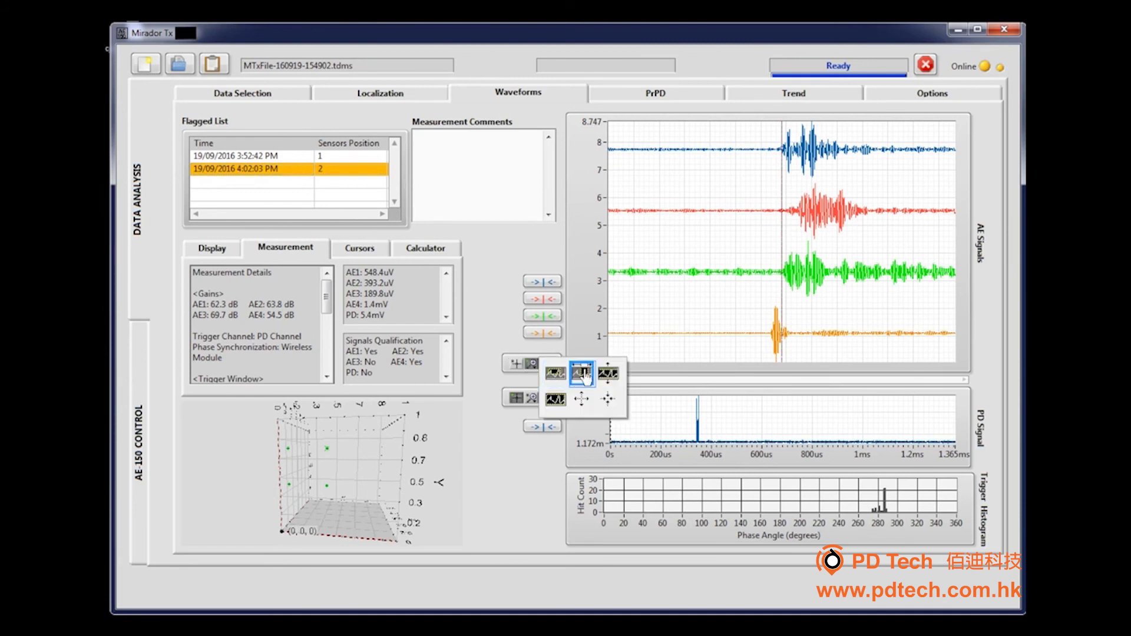